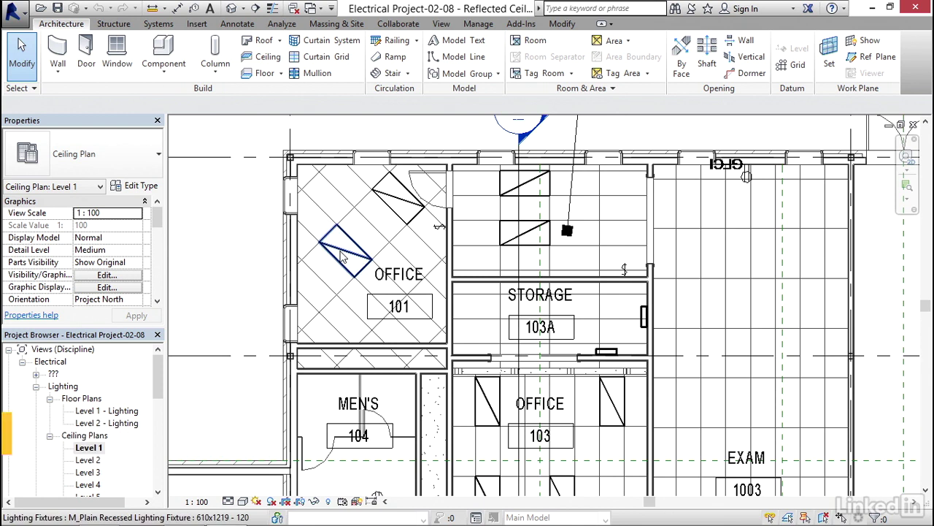
Create a switch system from the lower recessed light in Office 101 and assign the wall switch beside the door to it.
{"action": "left_click", "coordinate": [343, 254]}
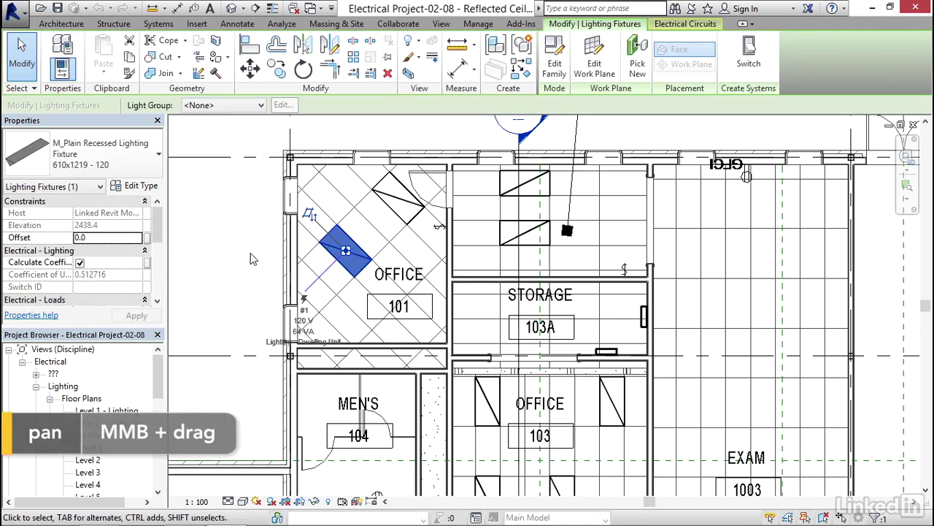
{"action": "left_click", "coordinate": [750, 64]}
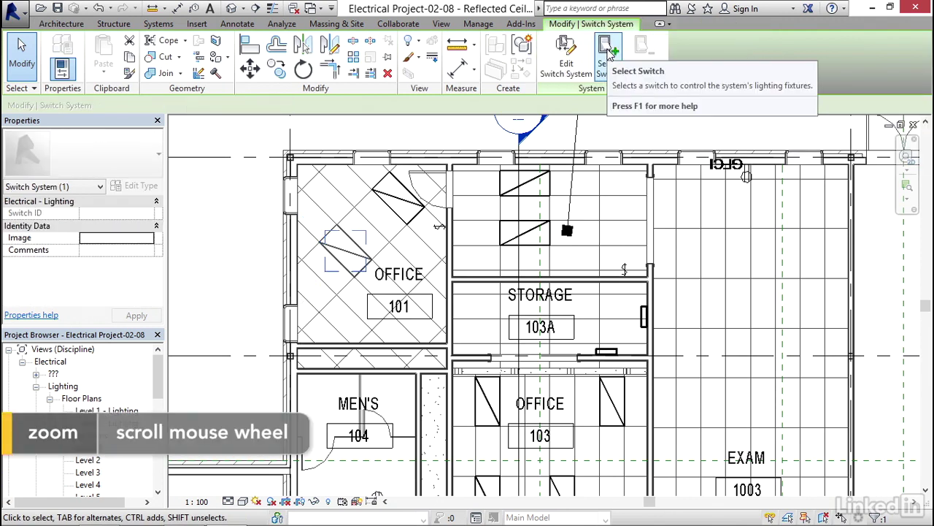
{"action": "key", "text": "Escape"}
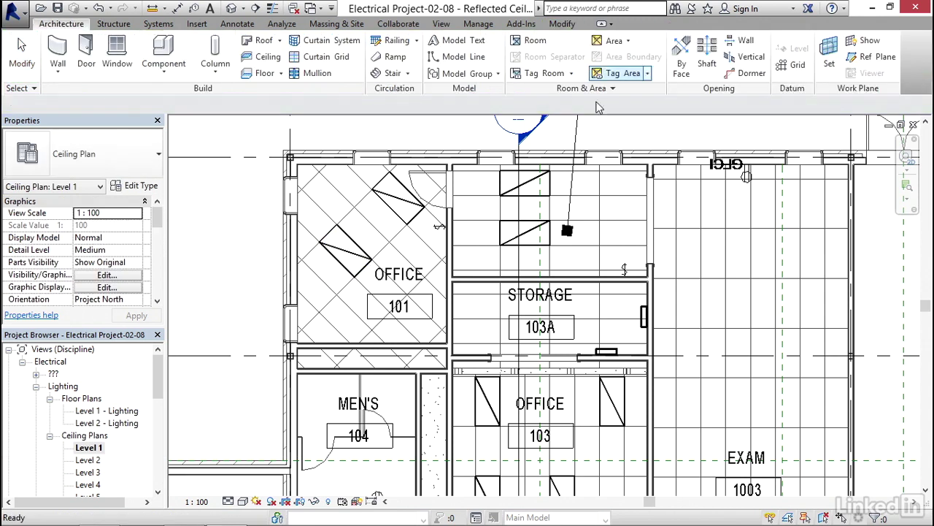
{"action": "left_click", "coordinate": [438, 230]}
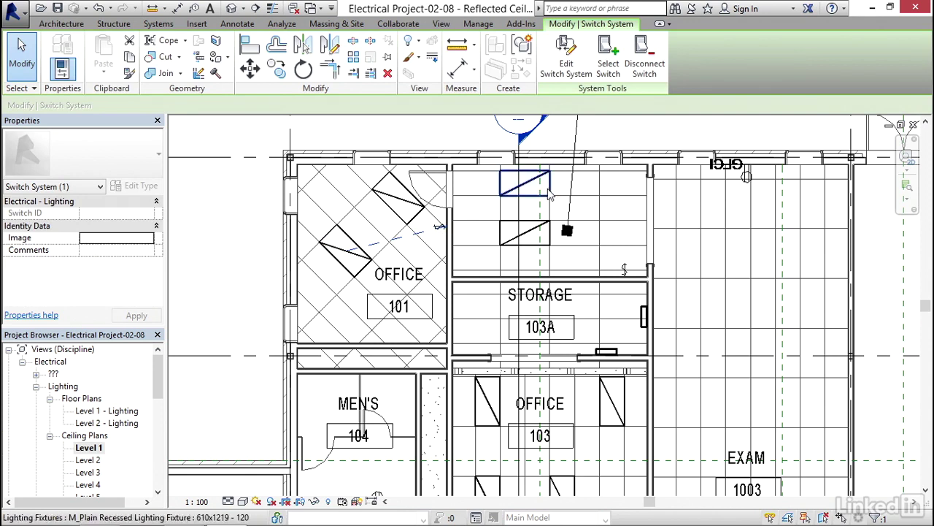
Add the upper recessed light in Office 101 to the switch system and finish editing the system.
{"action": "left_click", "coordinate": [565, 73]}
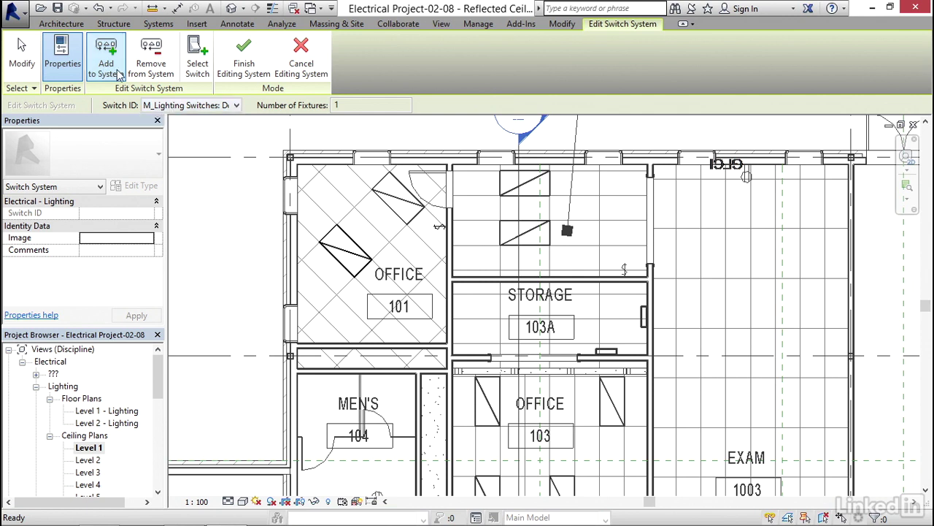
{"action": "left_click", "coordinate": [394, 198]}
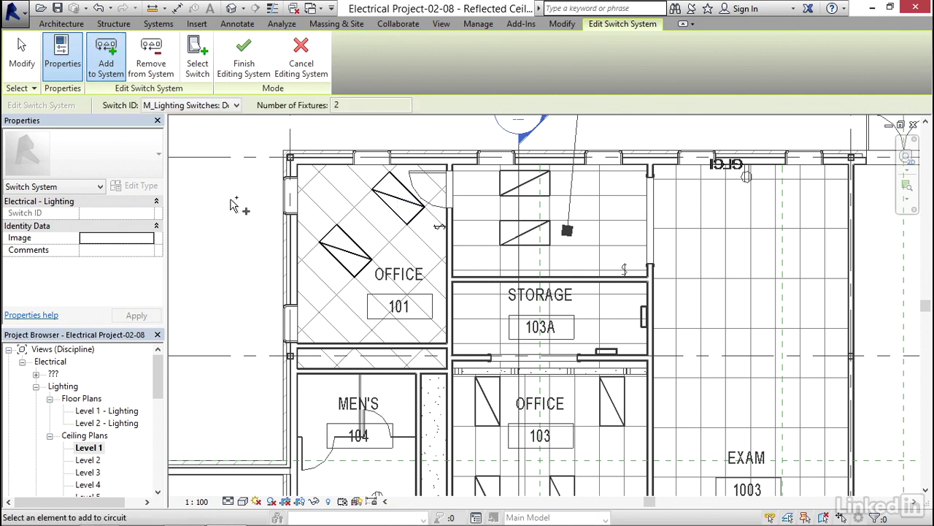
{"action": "left_click", "coordinate": [244, 64]}
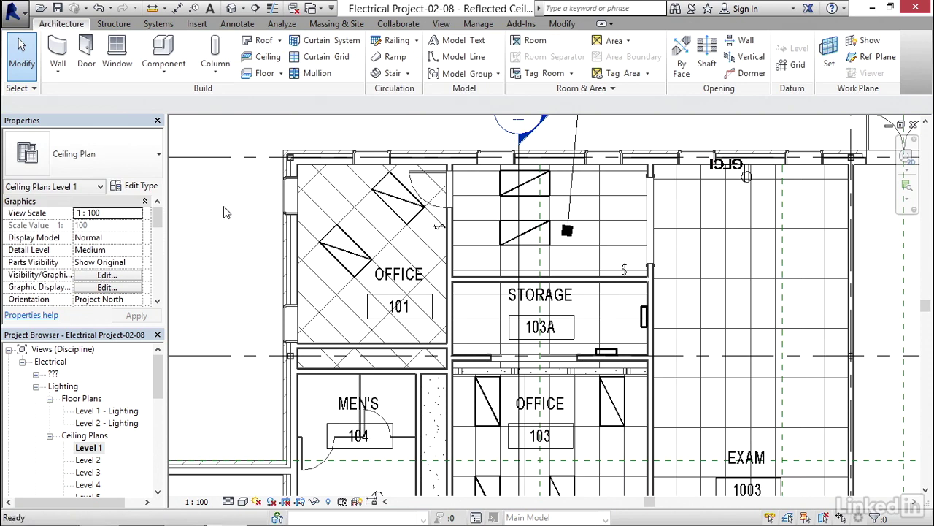
Create a switch system from the lower recessed light in the room above Storage 103A and assign the Dimmer switch to it.
{"action": "mouse_move", "coordinate": [580, 273]}
{"action": "middle_mouse_down"}
{"action": "mouse_move", "coordinate": [478, 258]}
{"action": "mouse_move", "coordinate": [465, 207]}
{"action": "mouse_move", "coordinate": [463, 262]}
{"action": "middle_mouse_up"}
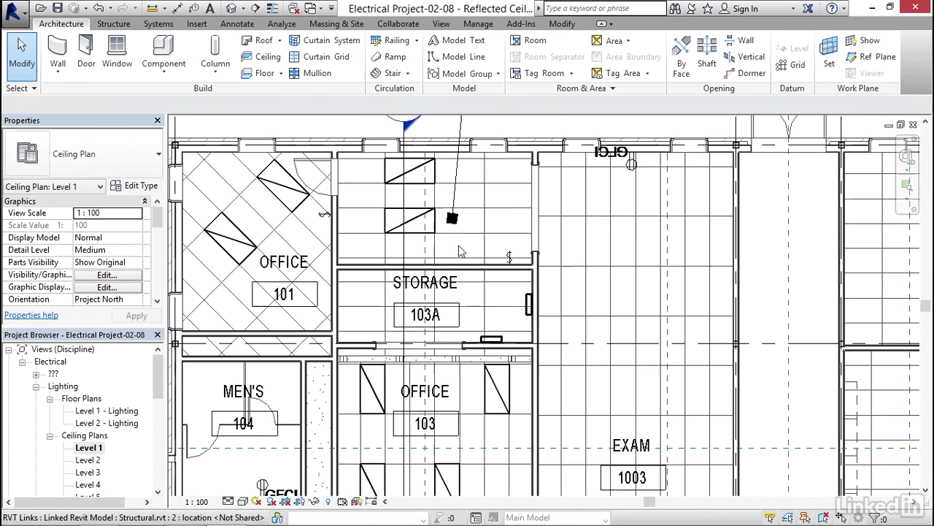
{"action": "left_click", "coordinate": [421, 219]}
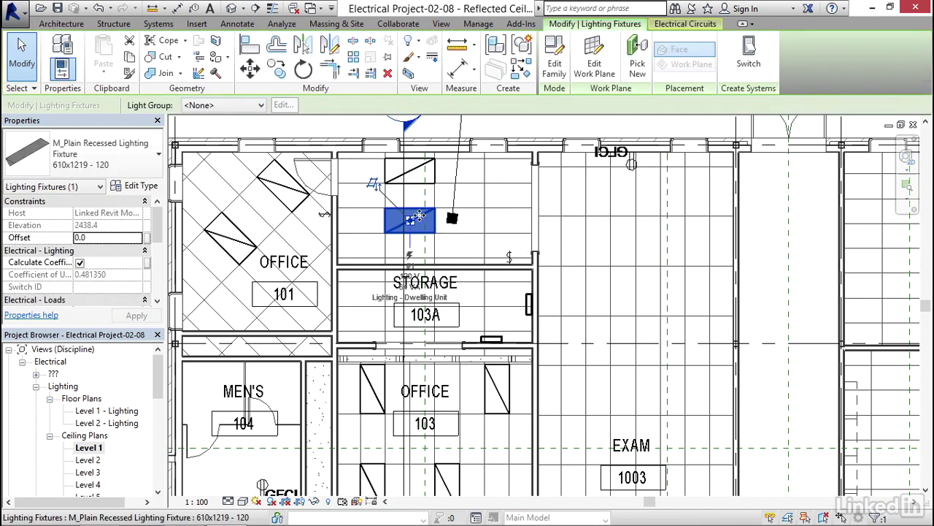
{"action": "left_click", "coordinate": [749, 56]}
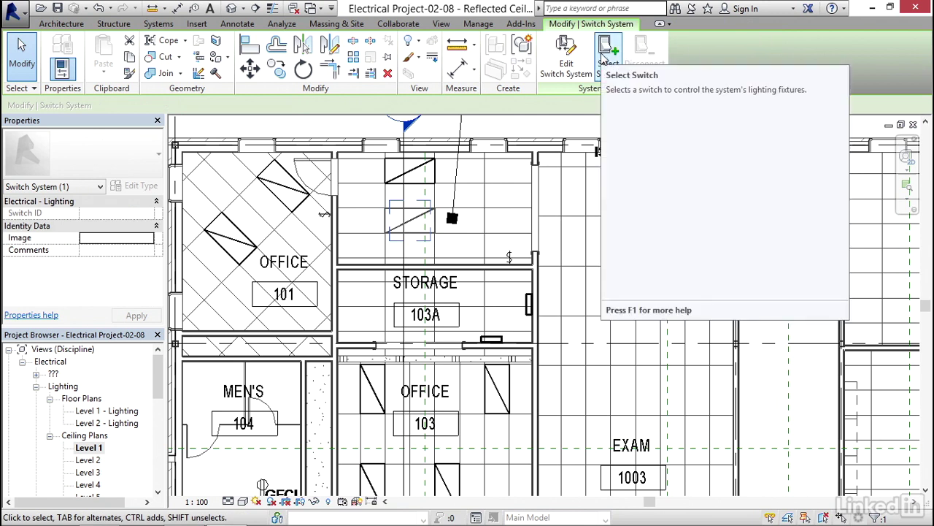
{"action": "key", "text": "Escape"}
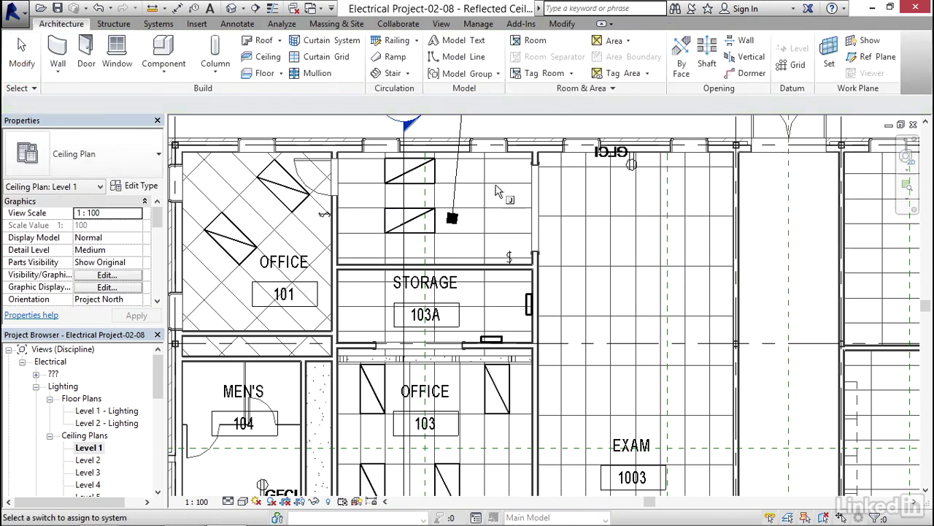
{"action": "left_click", "coordinate": [510, 257]}
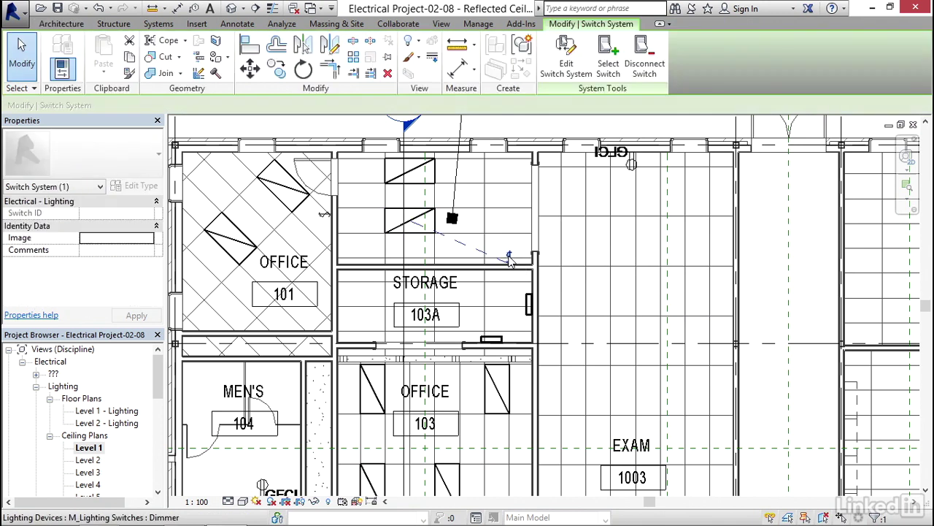
Add the upper recessed light above Storage 103A to the dimmer's switch system and finish editing.
{"action": "left_click", "coordinate": [566, 58]}
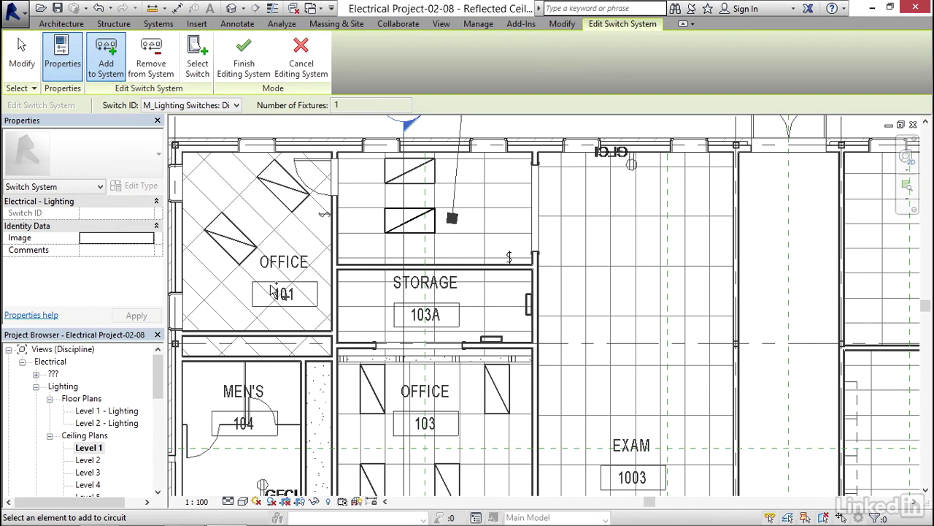
{"action": "left_click", "coordinate": [417, 178]}
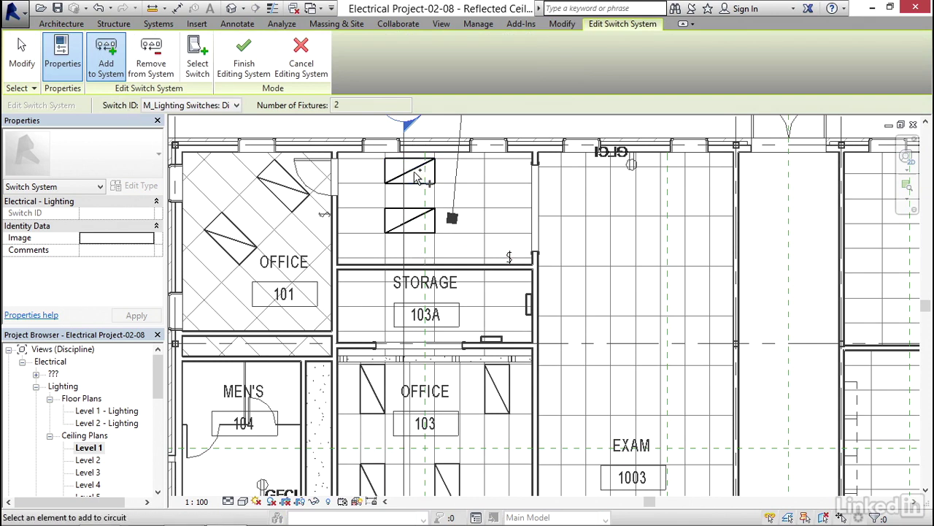
{"action": "left_click", "coordinate": [244, 59]}
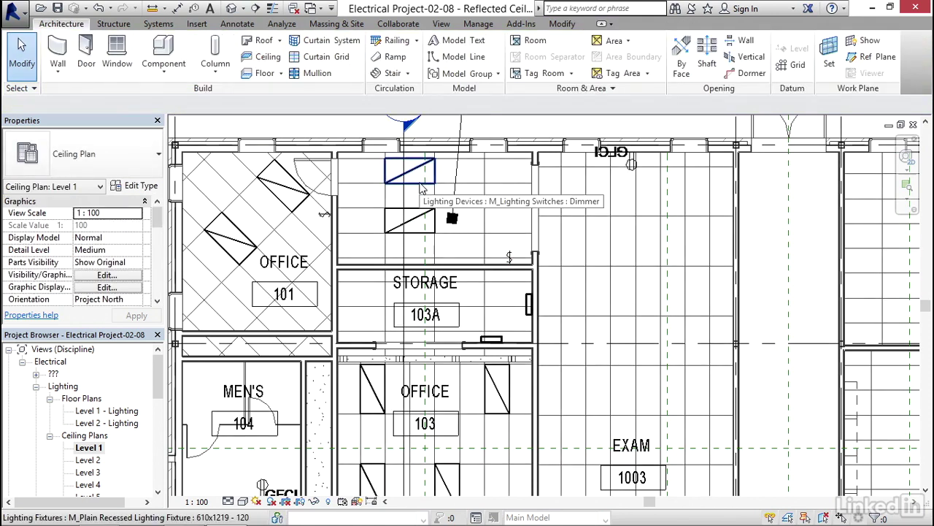
{"action": "key", "text": "Tab"}
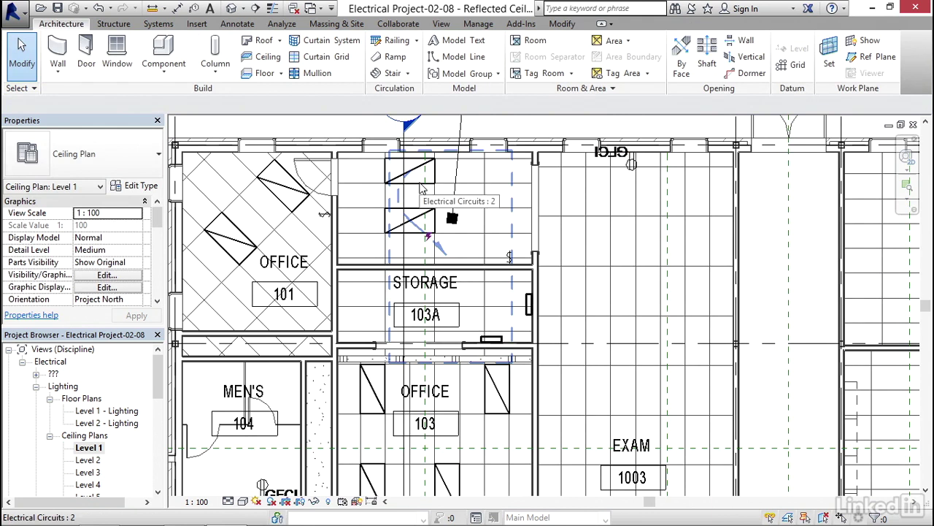
Copy the wall switch beside the Office 103 door along the wall to just right of the original.
{"action": "middle_click_drag", "start_coordinate": [554, 201], "coordinate": [543, 93]}
{"action": "scroll", "coordinate": [365, 433], "scroll_direction": "up", "scroll_amount": 5}
{"action": "scroll", "coordinate": [370, 422], "scroll_direction": "up", "scroll_amount": 4}
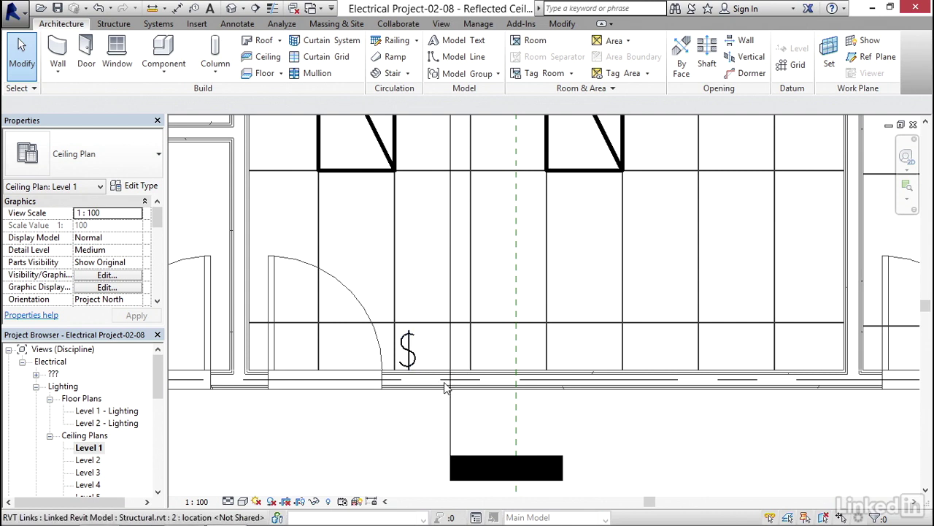
{"action": "middle_click_drag", "start_coordinate": [418, 387], "coordinate": [386, 415]}
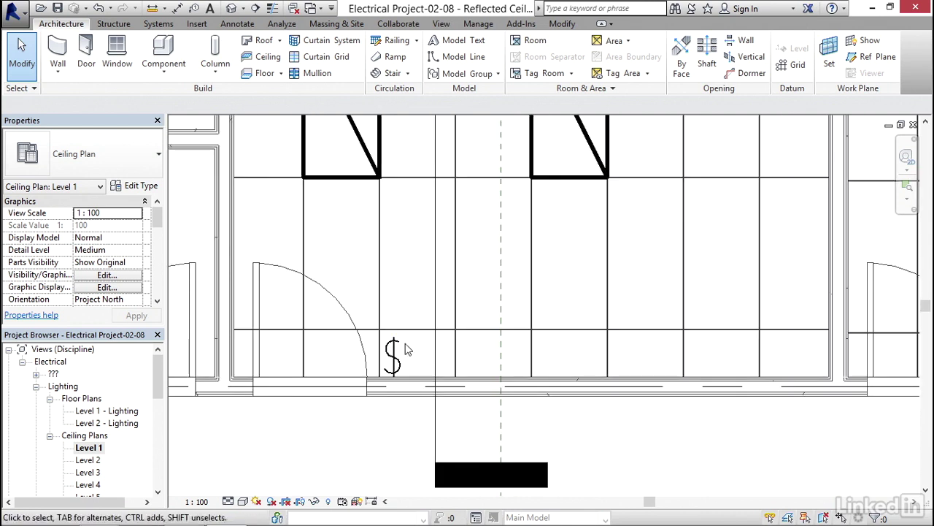
{"action": "left_click", "coordinate": [397, 356]}
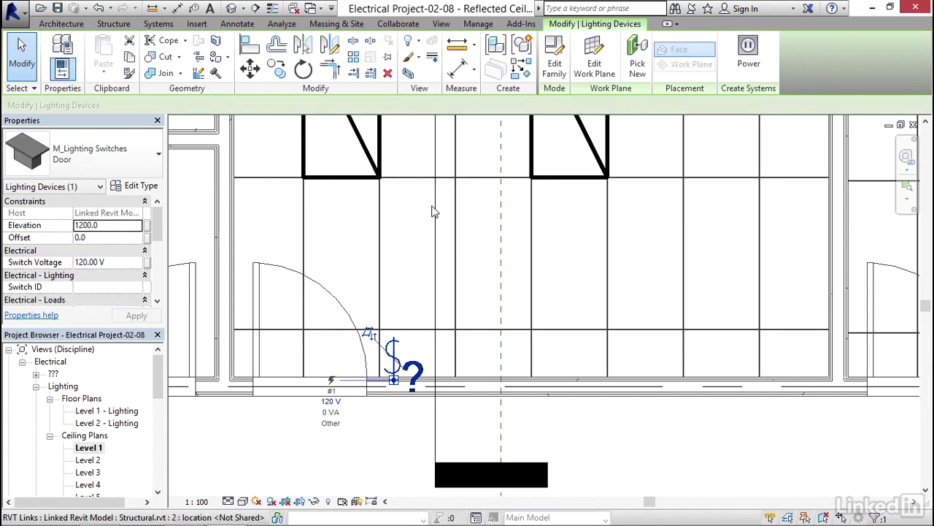
{"action": "left_click", "coordinate": [276, 68]}
{"action": "middle_click_drag", "start_coordinate": [411, 400], "coordinate": [391, 357]}
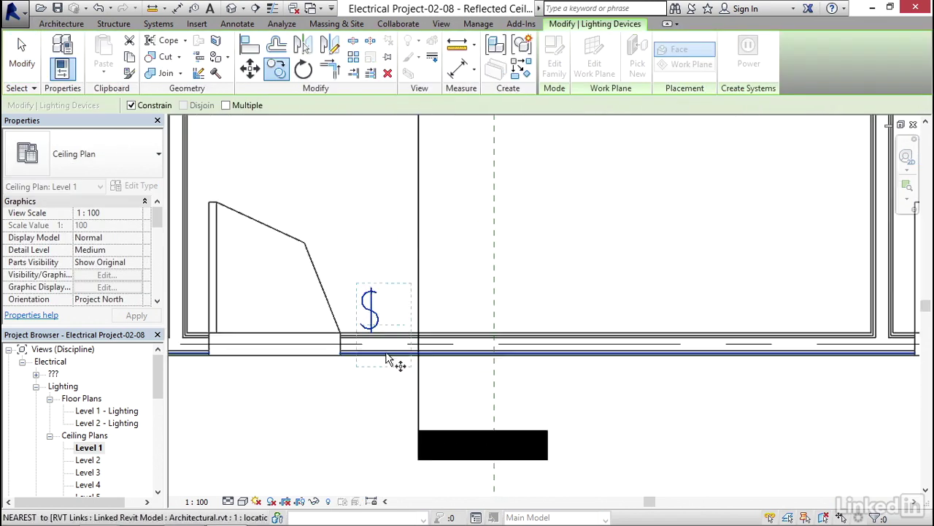
{"action": "scroll", "coordinate": [390, 358], "scroll_direction": "up", "scroll_amount": 4}
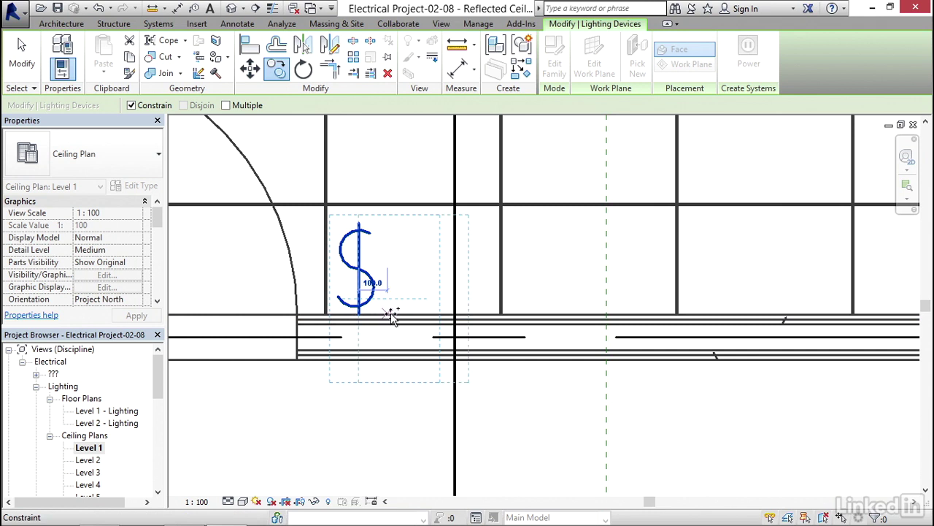
{"action": "left_click", "coordinate": [395, 313]}
{"action": "left_click", "coordinate": [429, 314]}
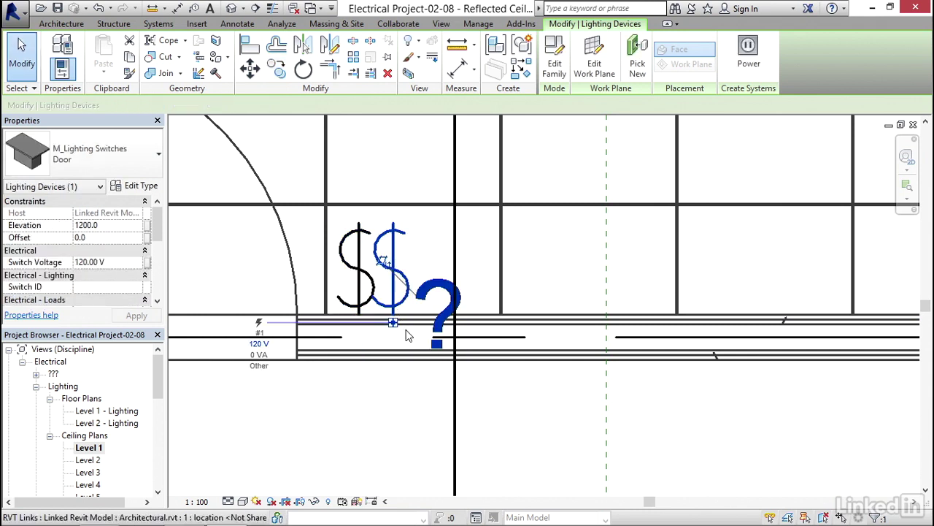
{"action": "key", "text": "Escape"}
Create a switch system from the lower-left recessed light in Office 103 and assign the left wall switch by the door to it.
{"action": "scroll", "coordinate": [403, 397], "scroll_direction": "down", "scroll_amount": 5}
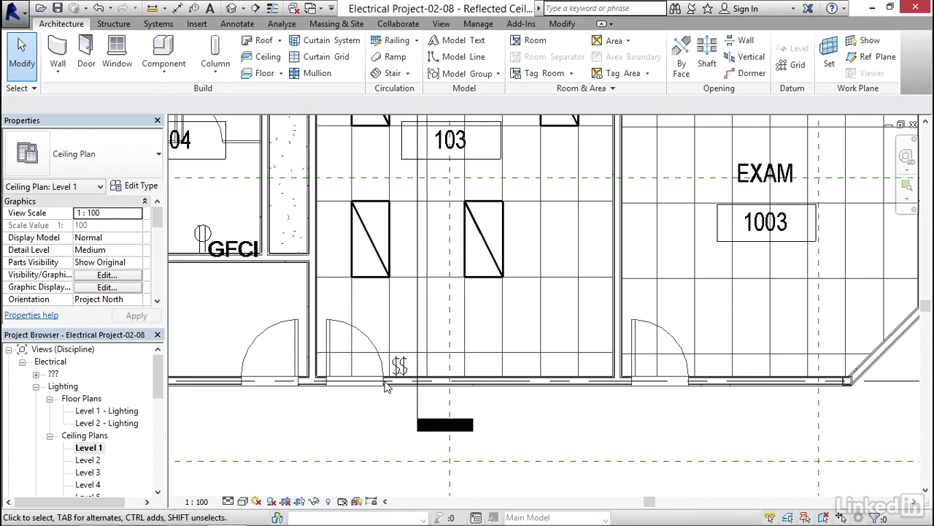
{"action": "scroll", "coordinate": [379, 284], "scroll_direction": "down", "scroll_amount": 2}
{"action": "left_click", "coordinate": [376, 262]}
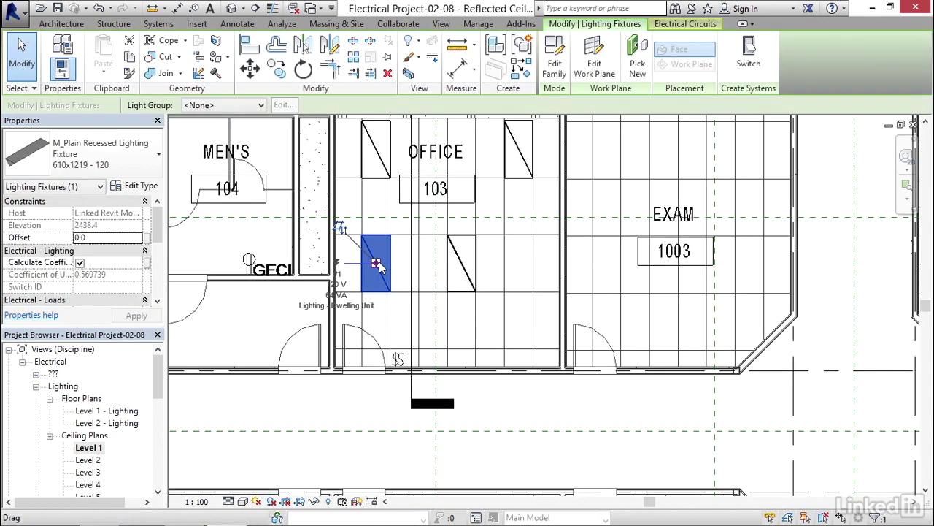
{"action": "left_click", "coordinate": [750, 64]}
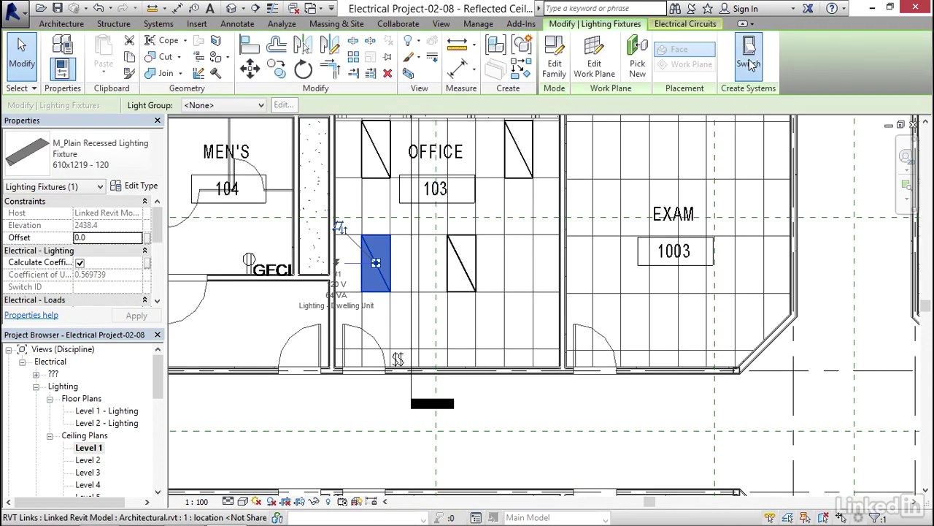
{"action": "left_click", "coordinate": [608, 59]}
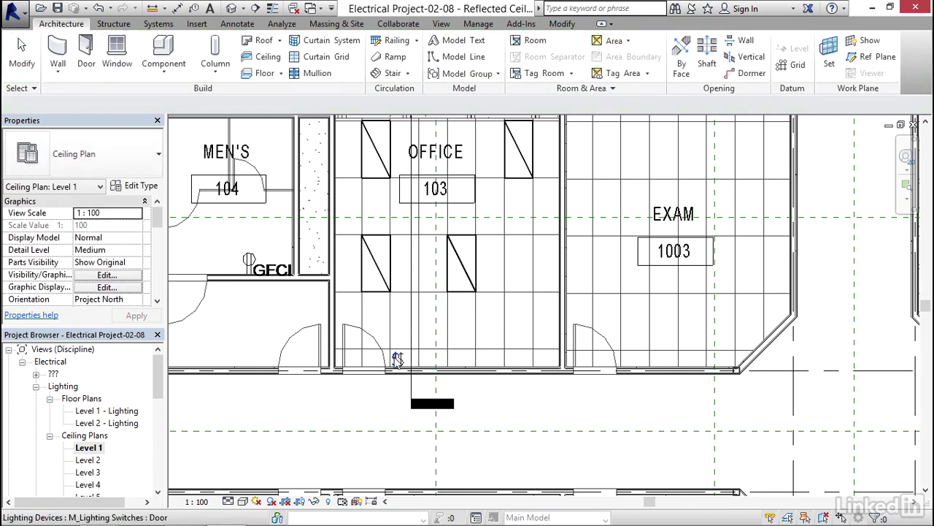
{"action": "left_click", "coordinate": [398, 357]}
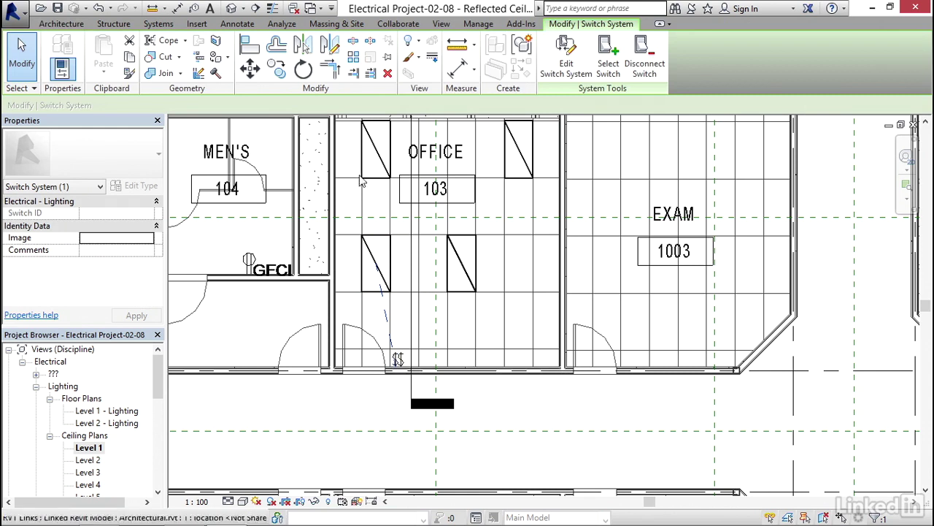
Add the lower-right recessed light in Office 103 to the left switch's system and finish editing.
{"action": "left_click", "coordinate": [564, 58]}
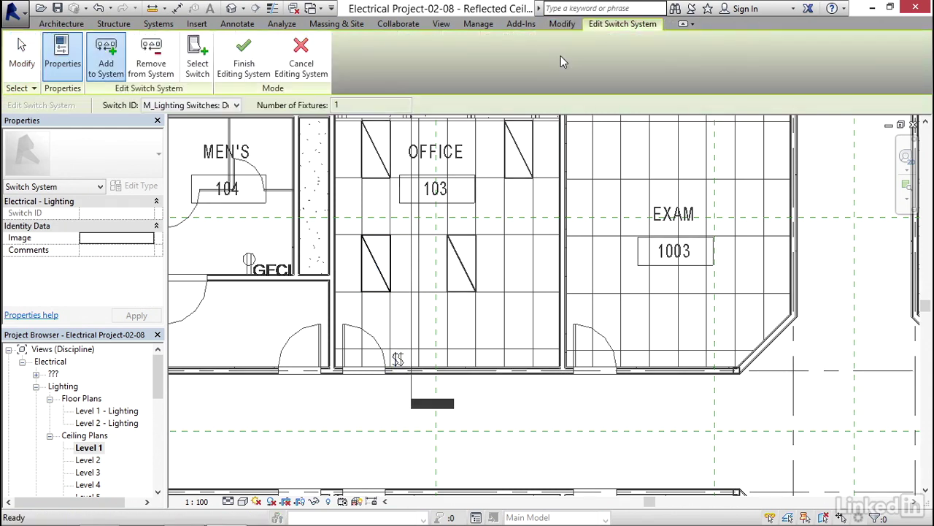
{"action": "left_click", "coordinate": [464, 274]}
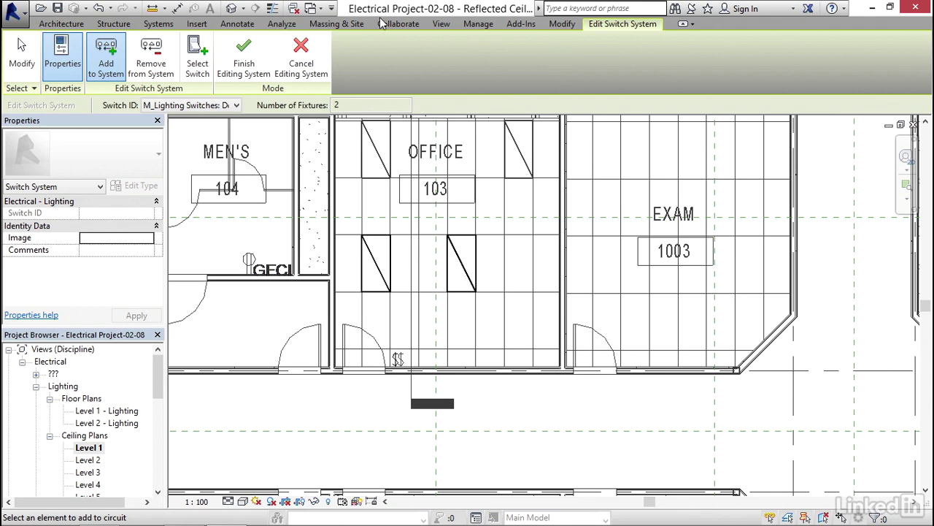
{"action": "left_click", "coordinate": [244, 64]}
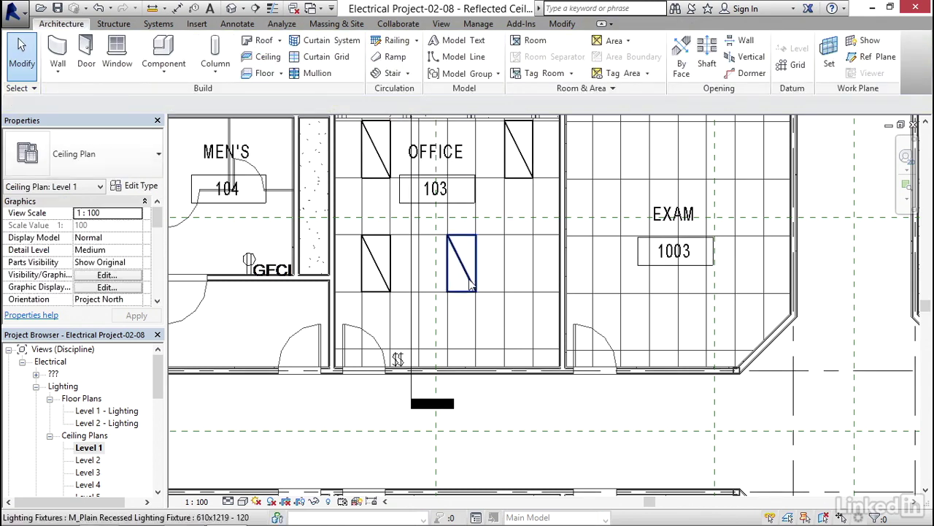
{"action": "left_click", "coordinate": [377, 274]}
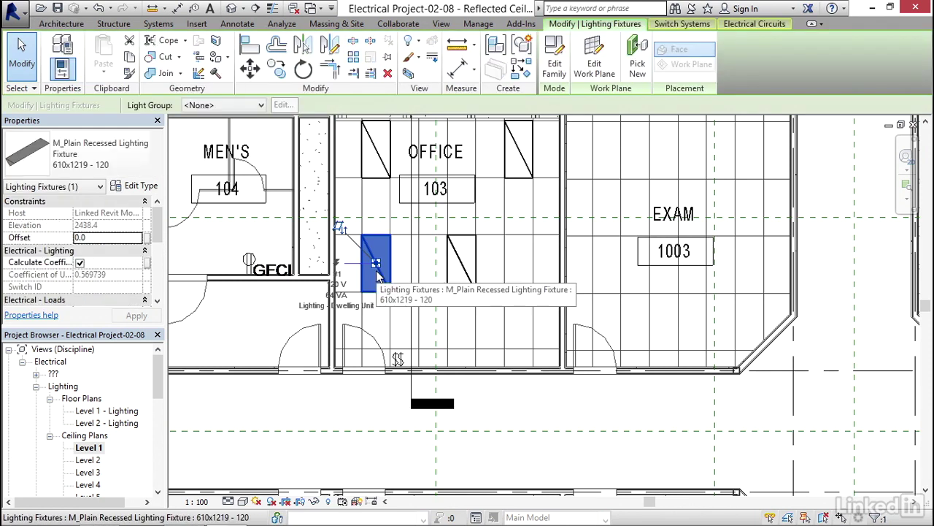
{"action": "left_click", "coordinate": [515, 245]}
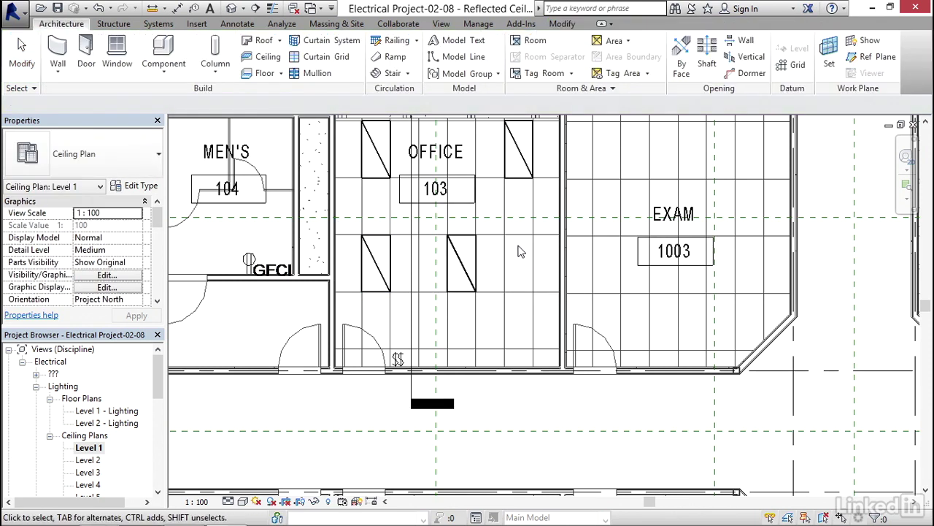
Create a switch system from the upper-left recessed light in Office 103 and assign the right wall switch by the door to it.
{"action": "left_click", "coordinate": [376, 148]}
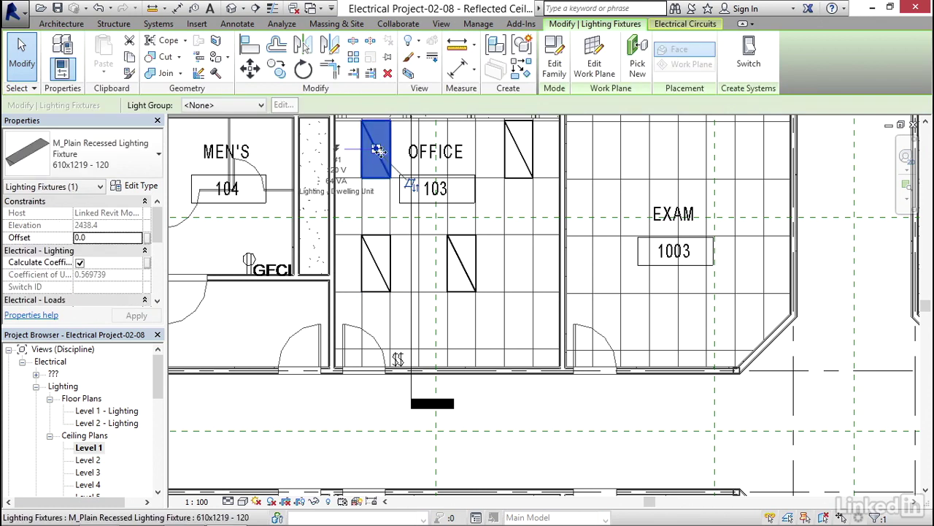
{"action": "left_click", "coordinate": [749, 57]}
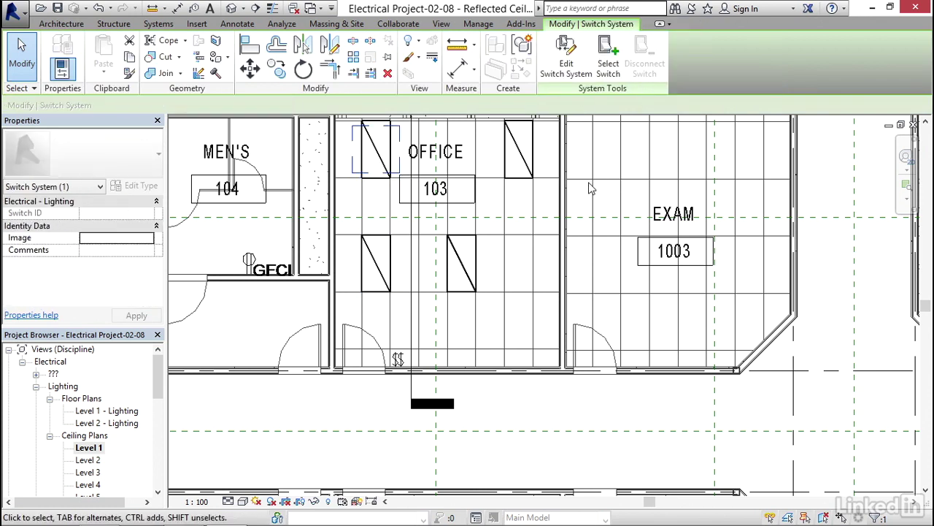
{"action": "left_click", "coordinate": [608, 60]}
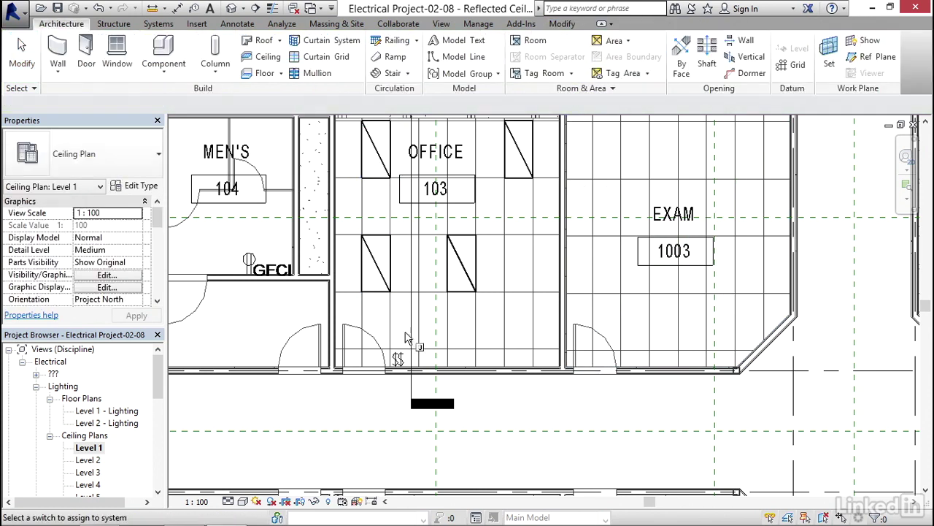
{"action": "left_click", "coordinate": [401, 358]}
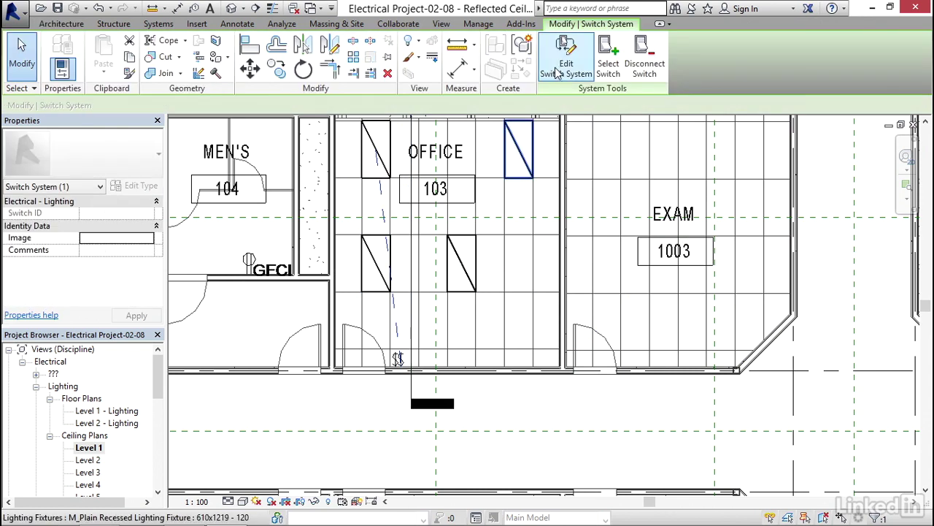
Add the upper-right recessed light in Office 103 to the right switch's system and finish editing.
{"action": "left_click", "coordinate": [558, 69]}
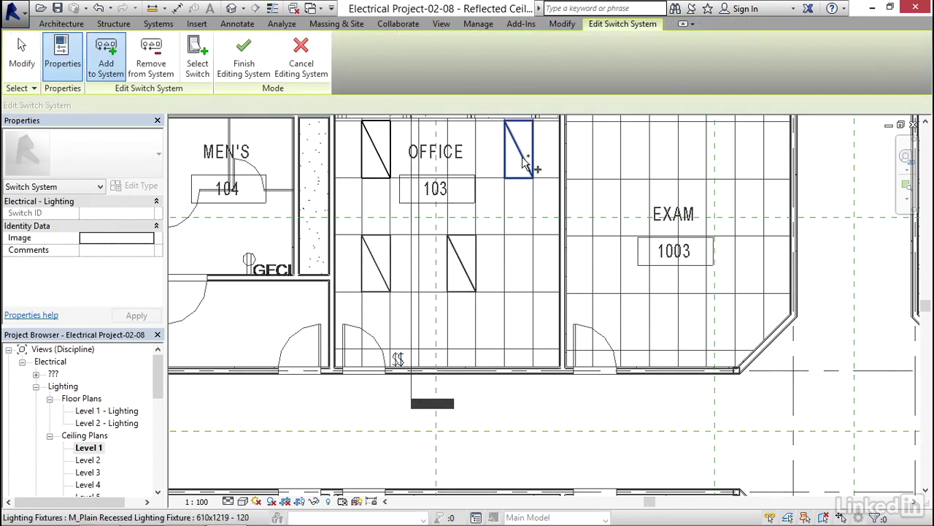
{"action": "middle_click_drag", "start_coordinate": [536, 165], "coordinate": [533, 216]}
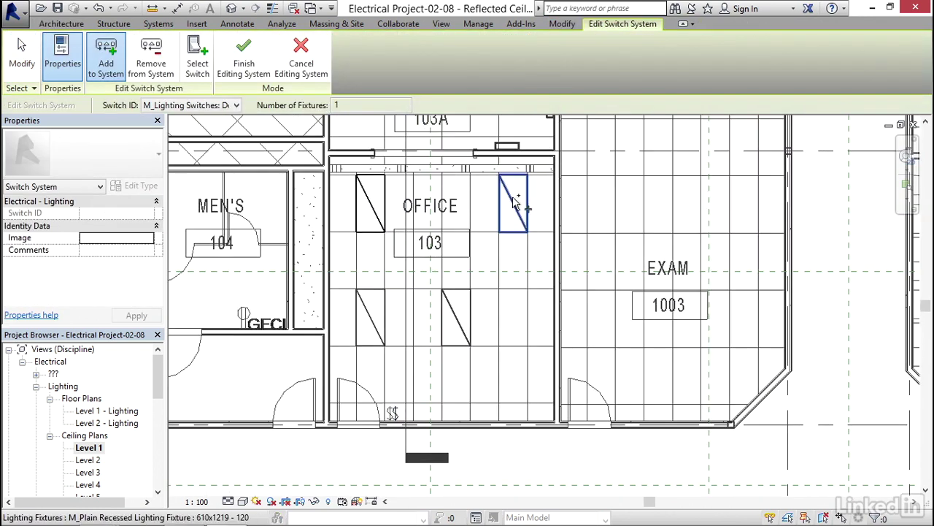
{"action": "left_click", "coordinate": [514, 205]}
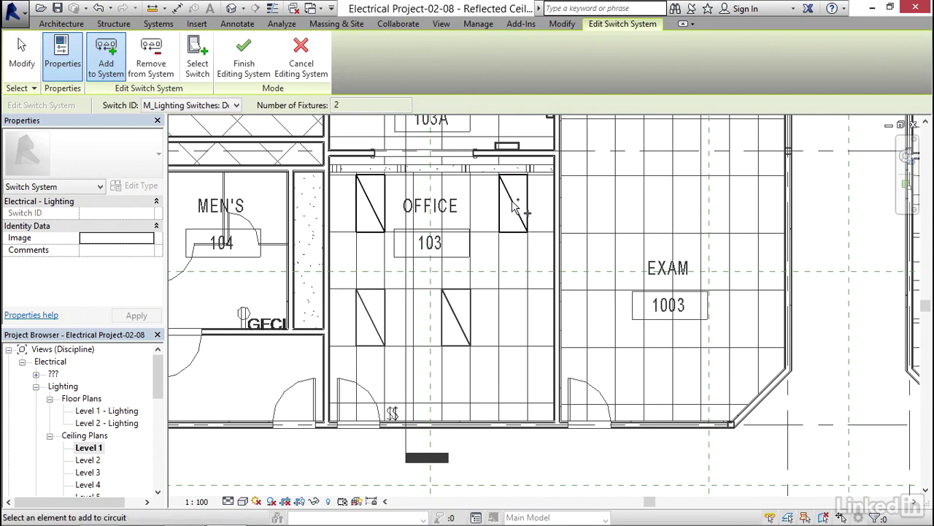
{"action": "left_click", "coordinate": [244, 52]}
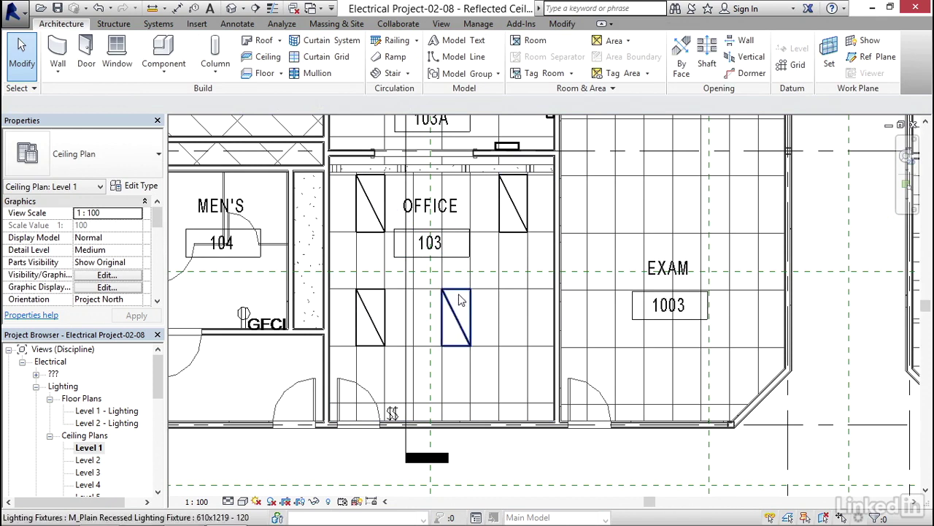
Inspect the switch system and the electrical circuit of the lower-left recessed light in Office 103, then clear the selection.
{"action": "left_click", "coordinate": [373, 326]}
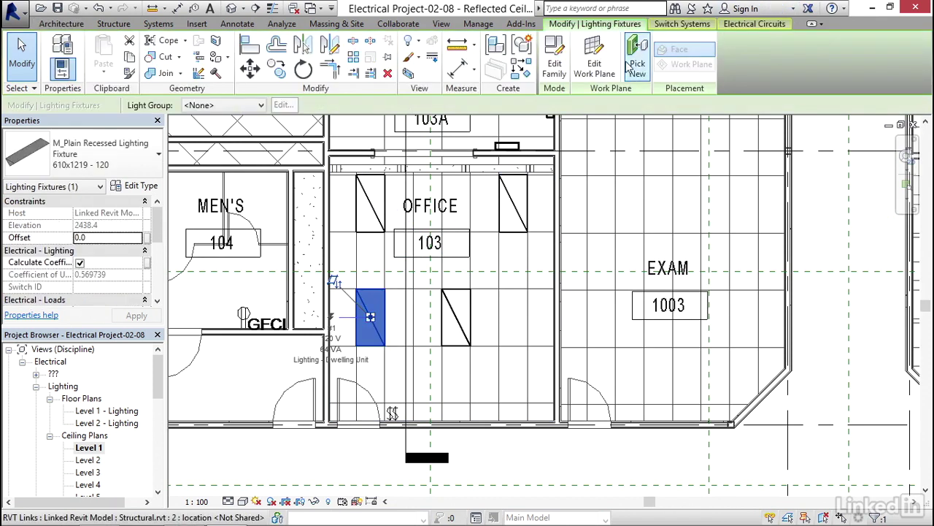
{"action": "left_click", "coordinate": [682, 24]}
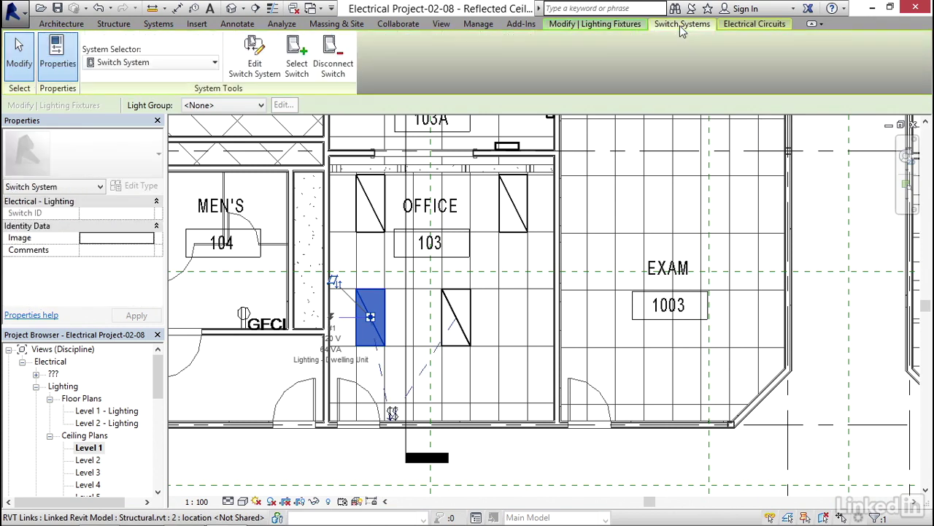
{"action": "left_click", "coordinate": [736, 26]}
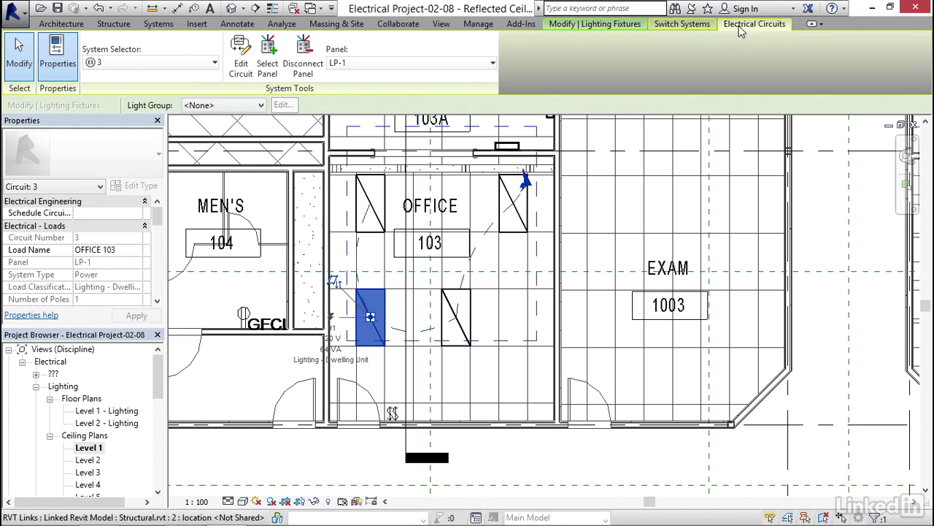
{"action": "middle_click_drag", "start_coordinate": [500, 304], "coordinate": [457, 293]}
{"action": "left_click", "coordinate": [457, 293]}
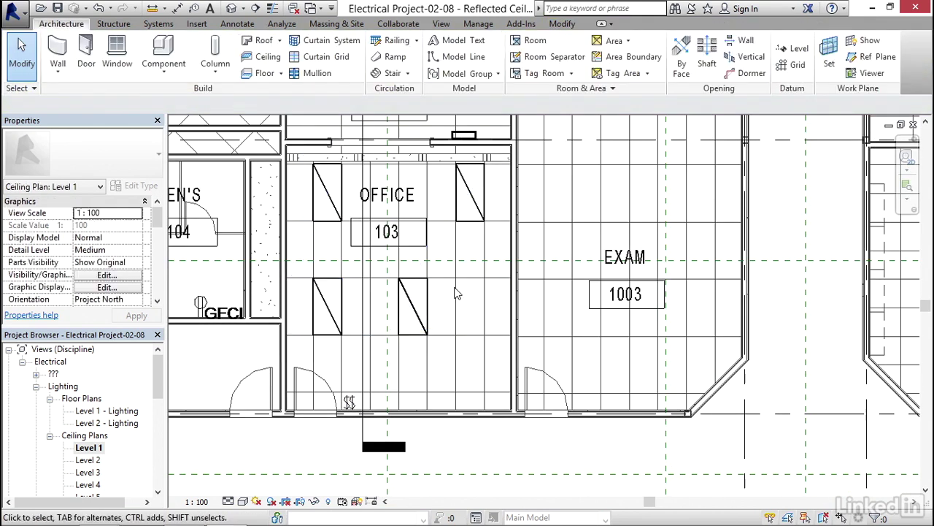
Create a switch system from the upper-left recessed light in Room 24 and assign the wall switch beside the door to it.
{"action": "scroll", "coordinate": [457, 292], "scroll_direction": "down", "scroll_amount": 4}
{"action": "middle_click_drag", "start_coordinate": [489, 230], "coordinate": [376, 218]}
{"action": "scroll", "coordinate": [476, 196], "scroll_direction": "up", "scroll_amount": 3}
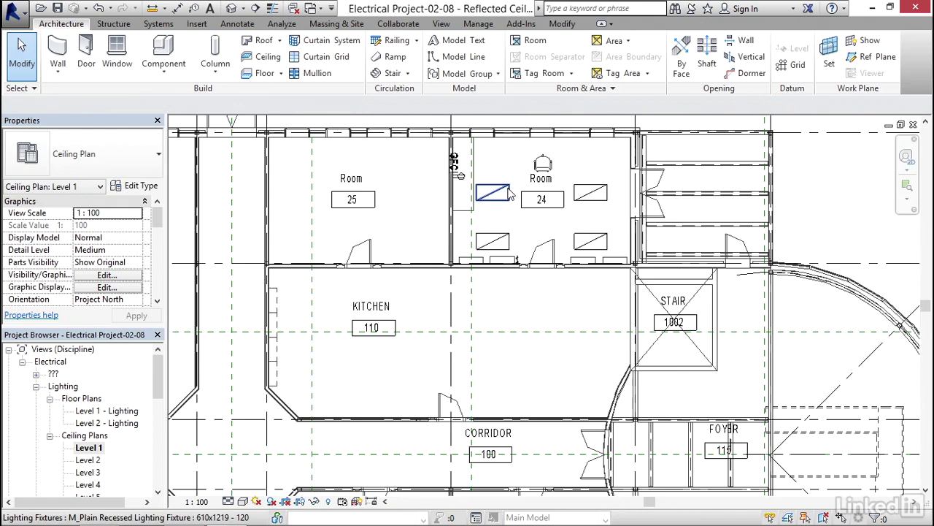
{"action": "scroll", "coordinate": [510, 193], "scroll_direction": "up", "scroll_amount": 3}
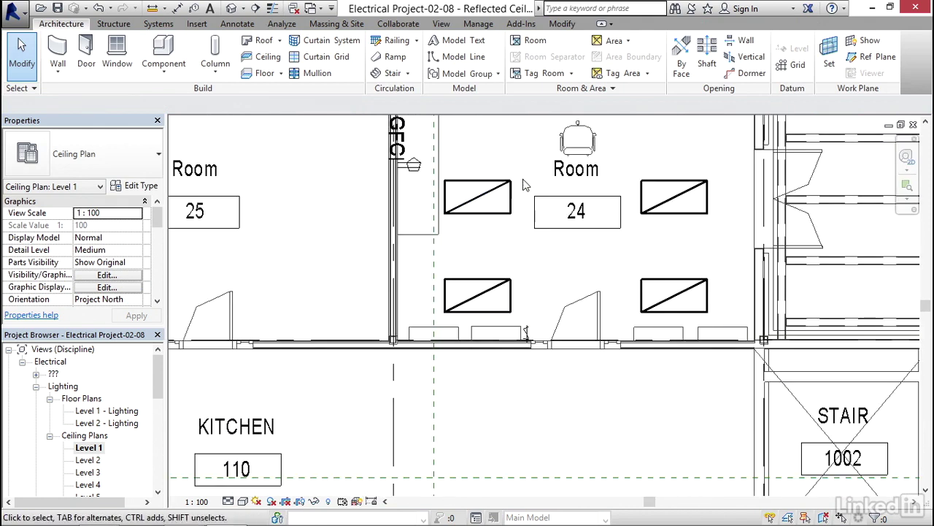
{"action": "left_click", "coordinate": [486, 201]}
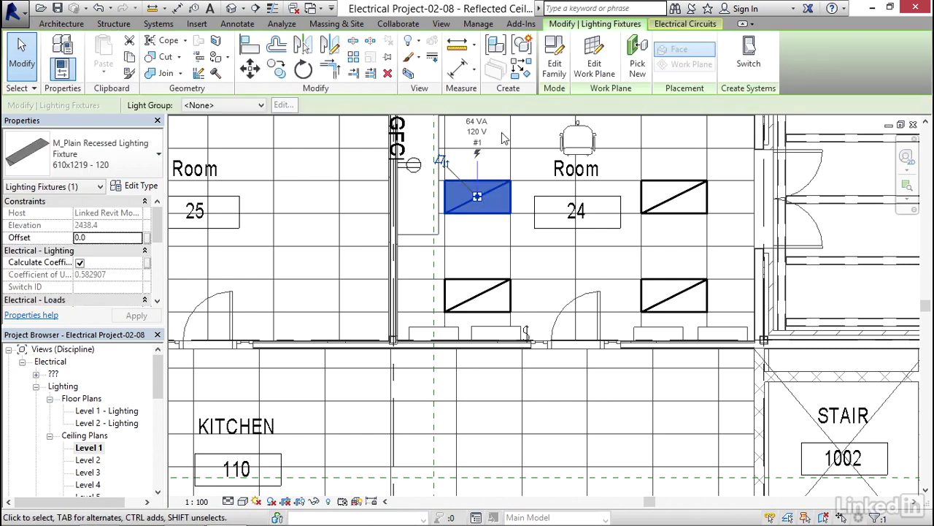
{"action": "left_click", "coordinate": [746, 63]}
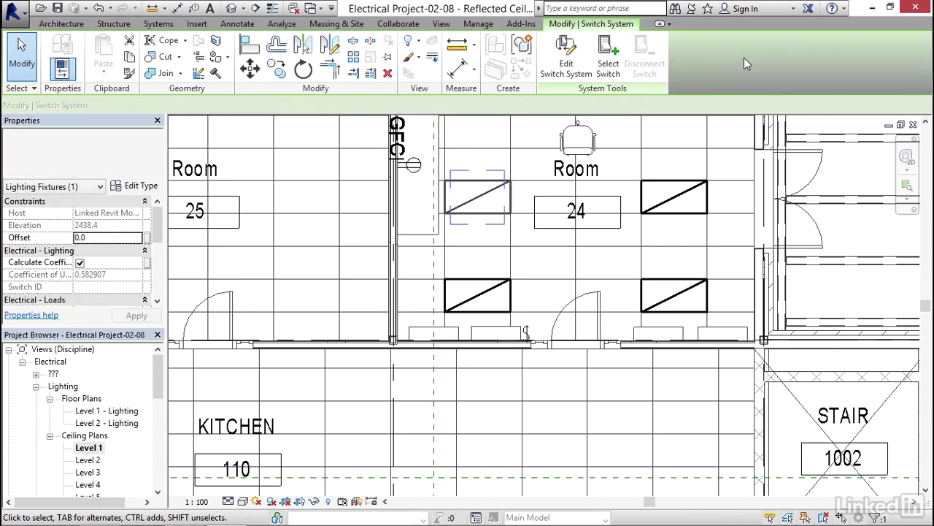
{"action": "left_click", "coordinate": [609, 60]}
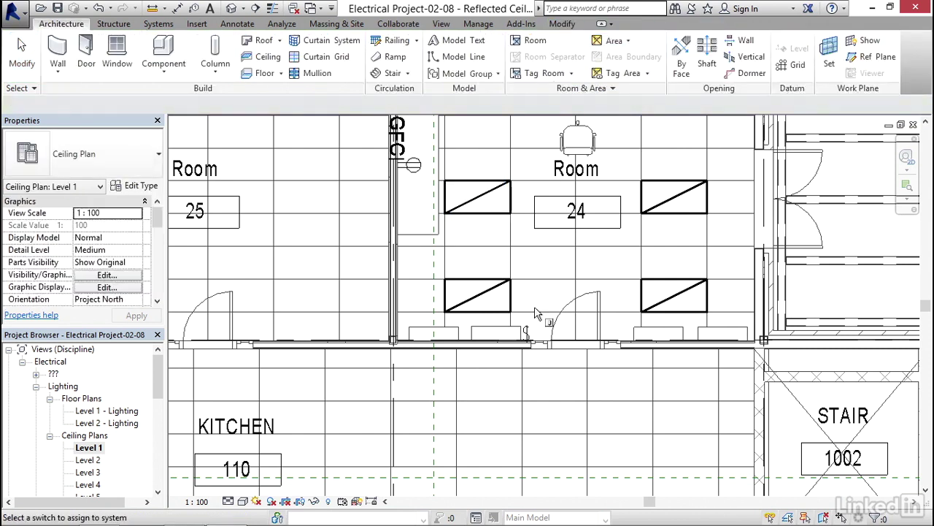
{"action": "left_click", "coordinate": [526, 331]}
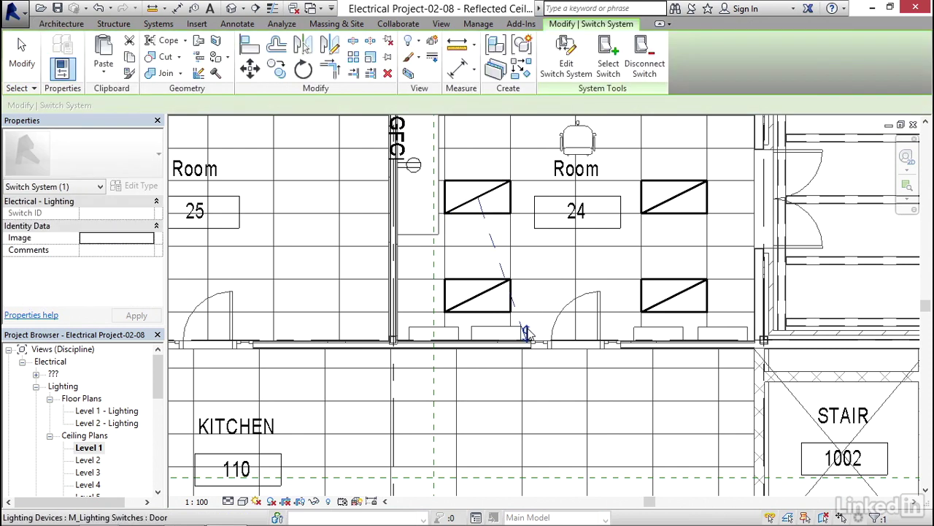
Add the other three recessed lights in Room 24 to the switch system and finish editing.
{"action": "left_click", "coordinate": [567, 55]}
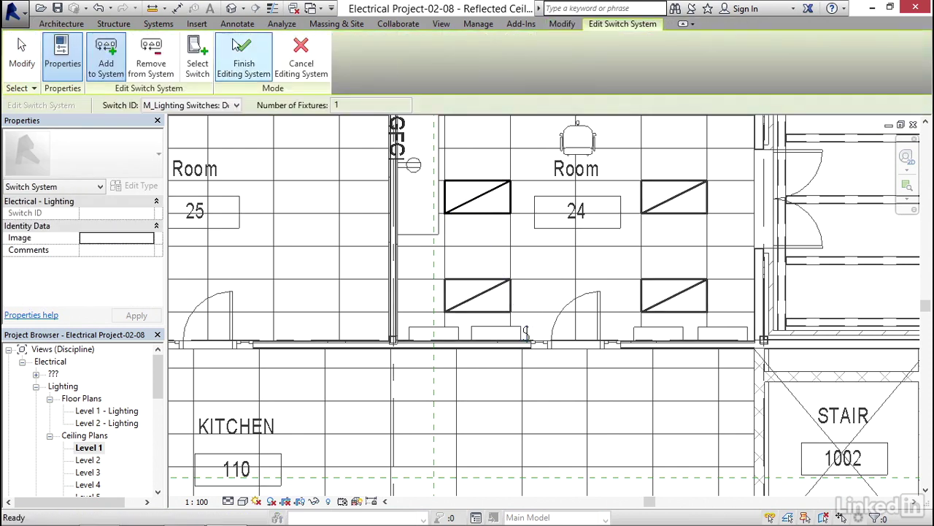
{"action": "left_click", "coordinate": [105, 55]}
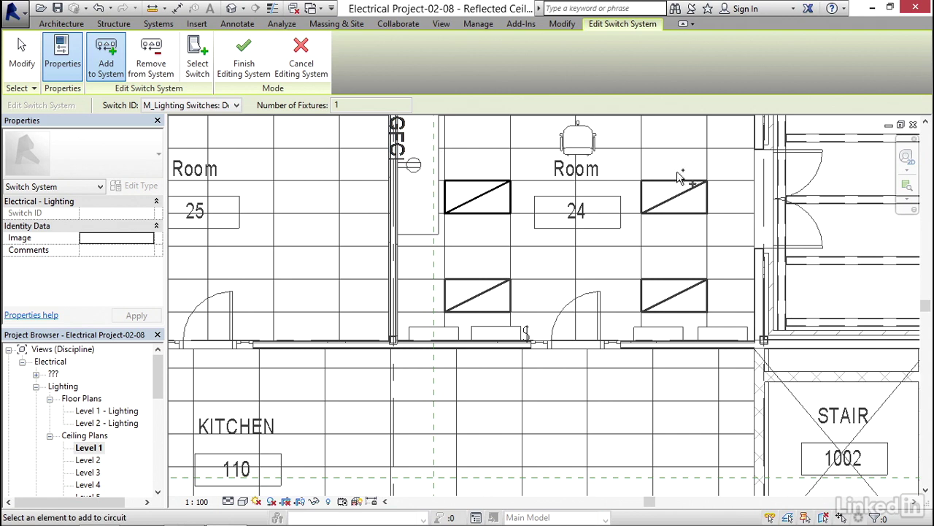
{"action": "left_click", "coordinate": [679, 195]}
{"action": "left_click", "coordinate": [682, 300]}
{"action": "left_click", "coordinate": [494, 295]}
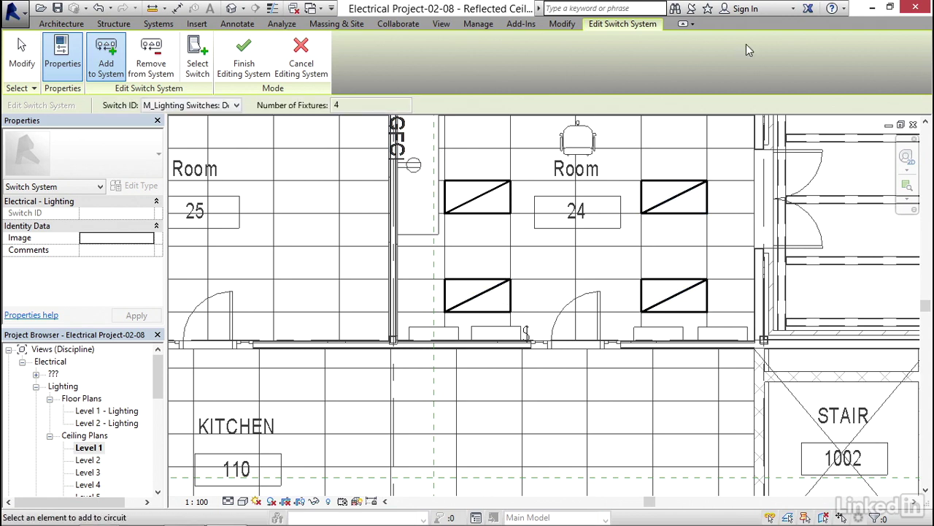
{"action": "left_click", "coordinate": [244, 59]}
Select the whole switch system through the Room 24 wall switch to check its connected lights, and clear the selection.
{"action": "middle_click_drag", "start_coordinate": [552, 287], "coordinate": [589, 202]}
{"action": "scroll", "coordinate": [582, 222], "scroll_direction": "up", "scroll_amount": 2}
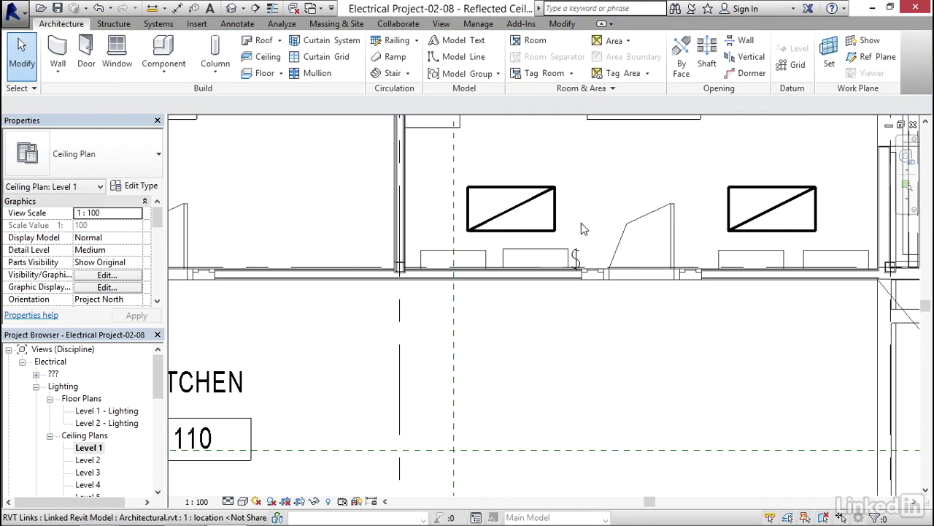
{"action": "key", "text": "Tab"}
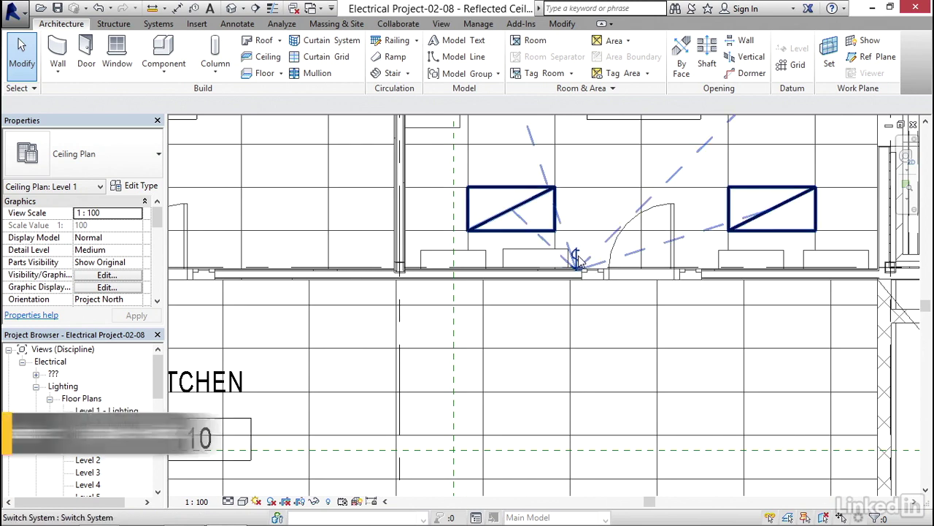
{"action": "left_click", "coordinate": [577, 259]}
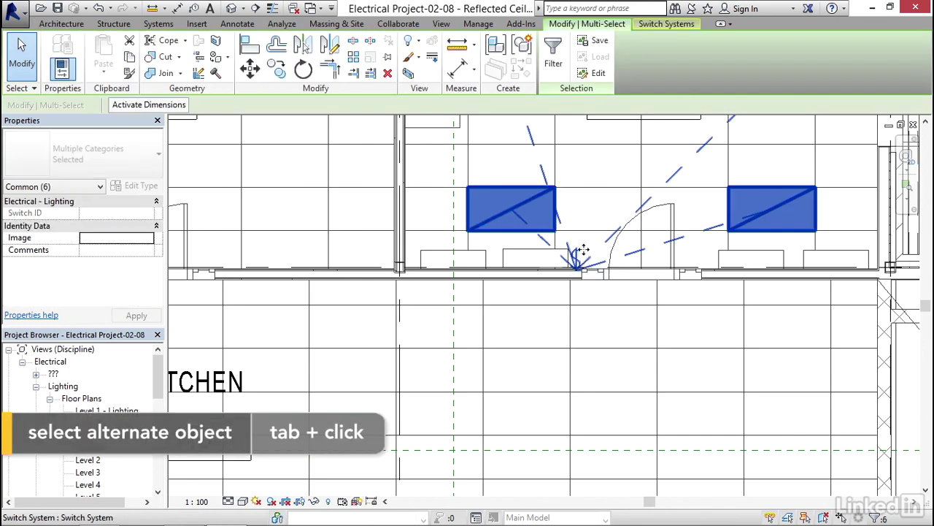
{"action": "scroll", "coordinate": [580, 252], "scroll_direction": "down", "scroll_amount": 3}
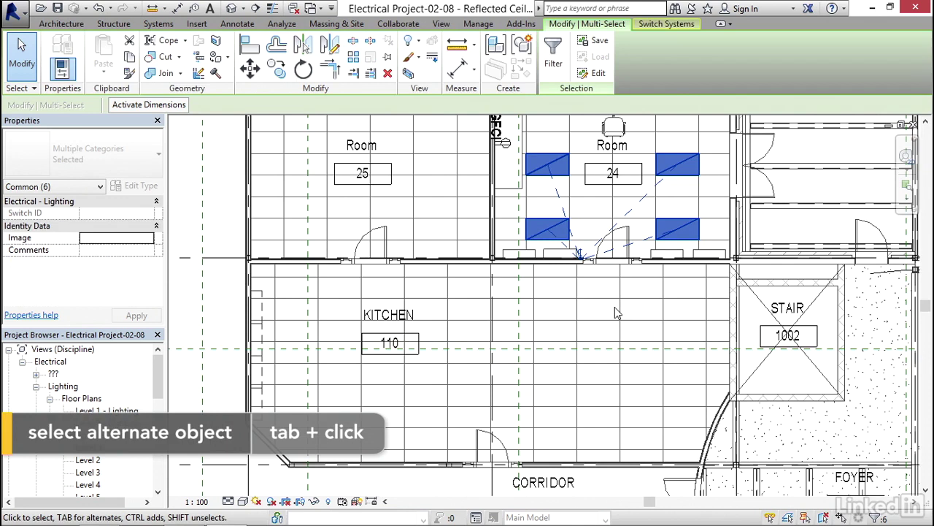
{"action": "key", "text": "Escape"}
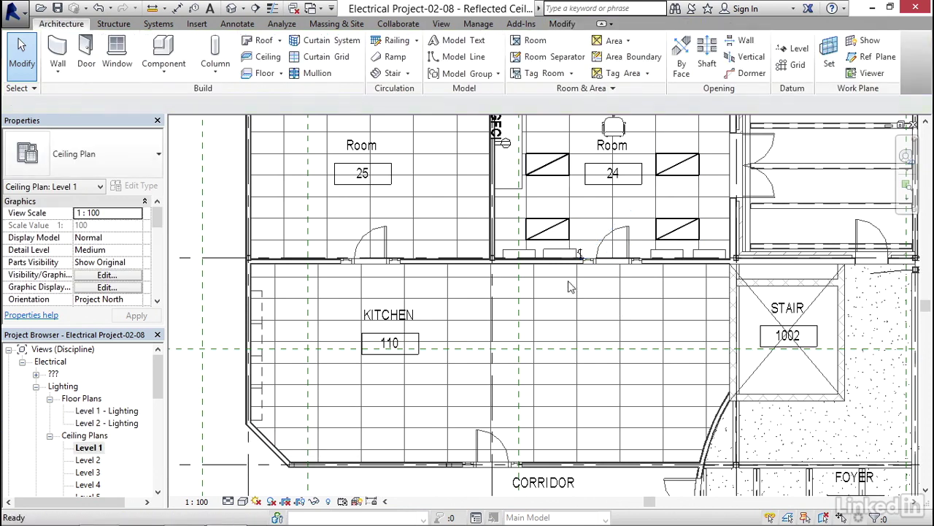
Select the whole switch system of the left wall switch in Office 103 to check its connected lights, and clear the selection.
{"action": "scroll", "coordinate": [559, 277], "scroll_direction": "down", "scroll_amount": 2}
{"action": "scroll", "coordinate": [560, 277], "scroll_direction": "down", "scroll_amount": 1}
{"action": "middle_click_drag", "start_coordinate": [436, 246], "coordinate": [709, 210]}
{"action": "scroll", "coordinate": [403, 202], "scroll_direction": "up", "scroll_amount": 1}
{"action": "scroll", "coordinate": [405, 202], "scroll_direction": "up", "scroll_amount": 1}
{"action": "middle_click_drag", "start_coordinate": [560, 300], "coordinate": [560, 192]}
{"action": "scroll", "coordinate": [445, 319], "scroll_direction": "up", "scroll_amount": 2}
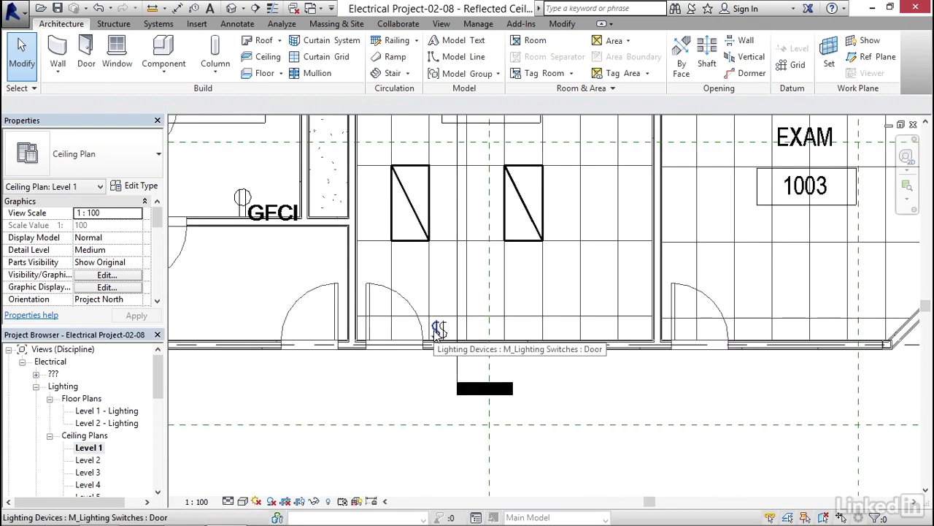
{"action": "key", "text": "Tab"}
{"action": "left_click", "coordinate": [438, 331]}
{"action": "left_click", "coordinate": [439, 331]}
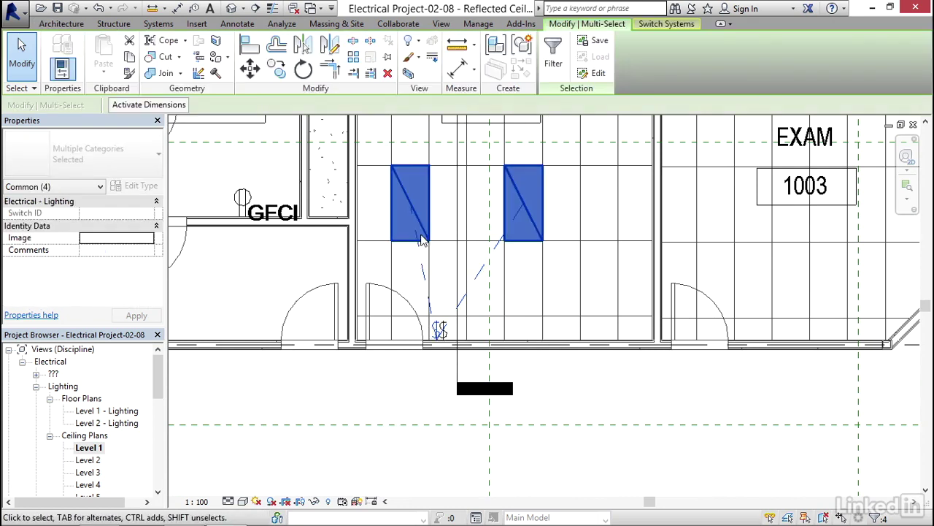
{"action": "middle_click_drag", "start_coordinate": [502, 201], "coordinate": [503, 245]}
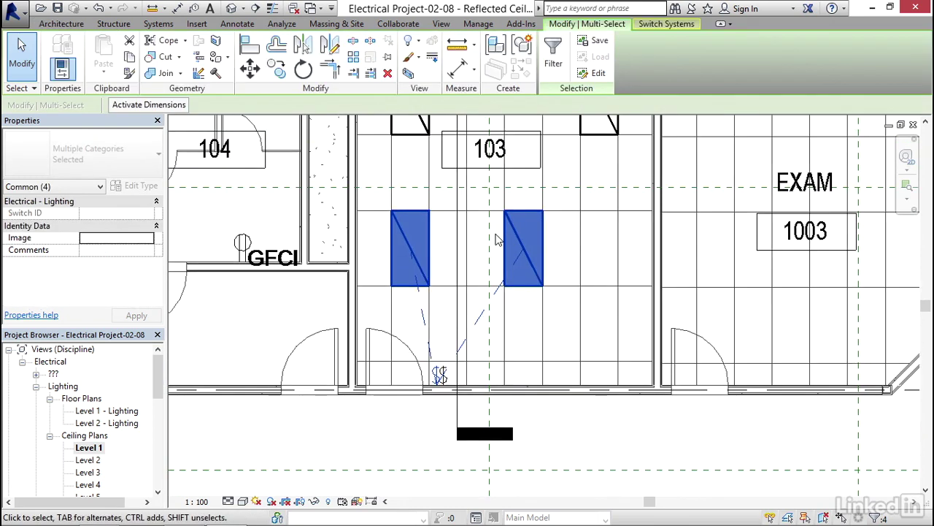
{"action": "scroll", "coordinate": [496, 240], "scroll_direction": "down", "scroll_amount": 5}
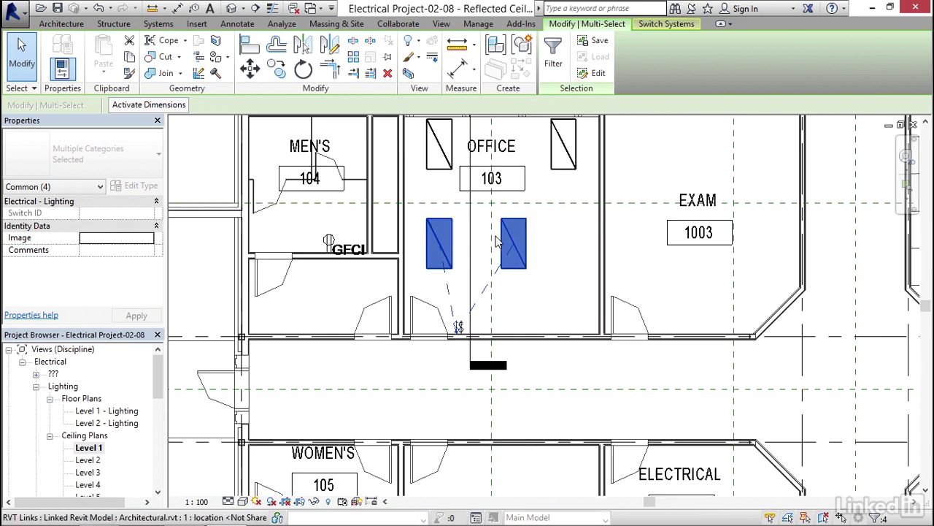
{"action": "key", "text": "Escape"}
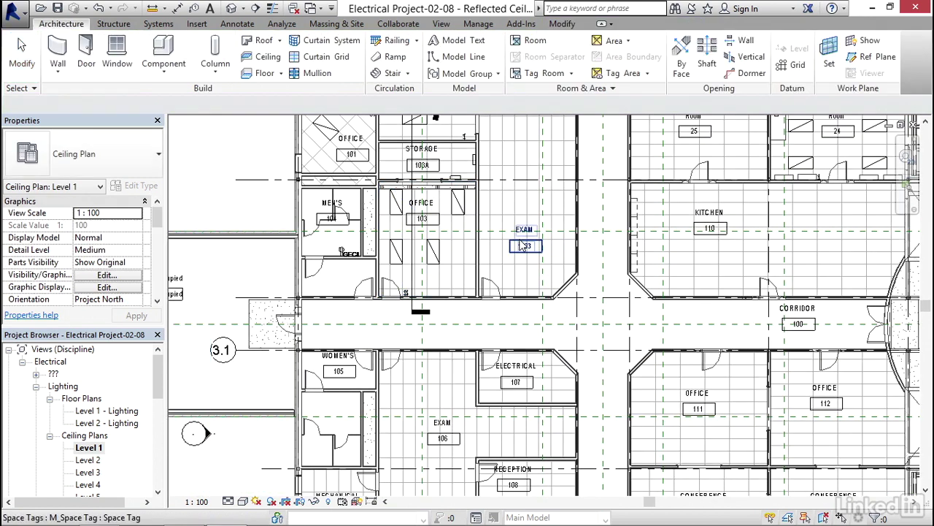